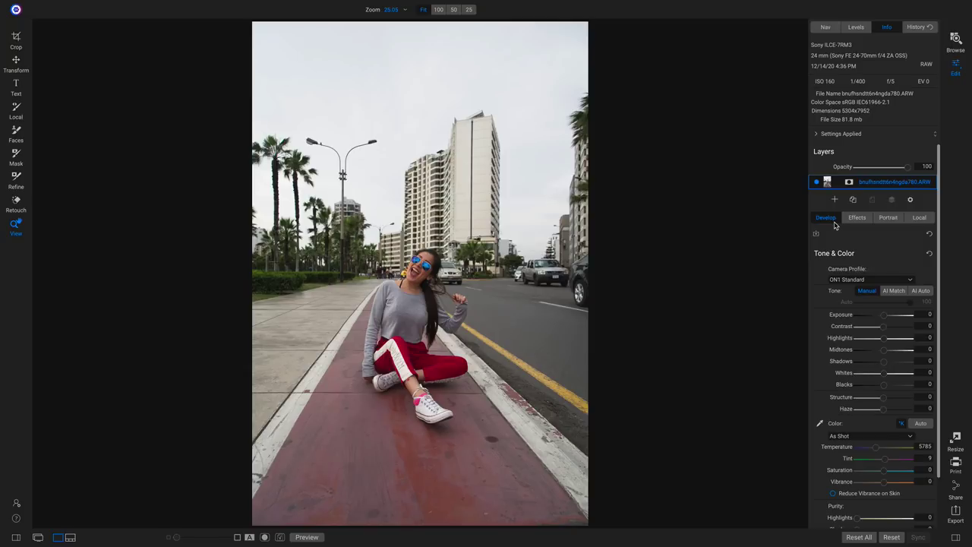
Add a Curves filter to the street portrait from the Effects filter browser.
left_click(862, 218)
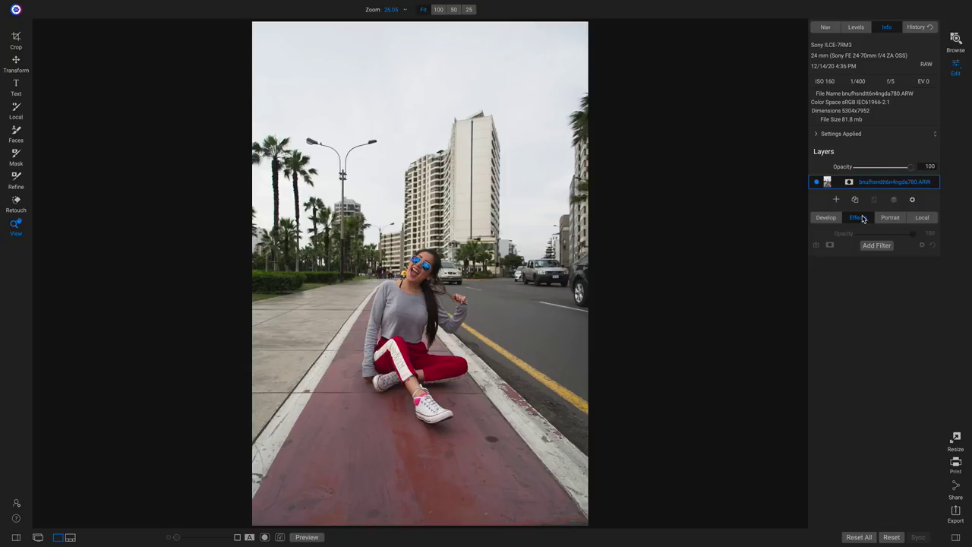
left_click(876, 246)
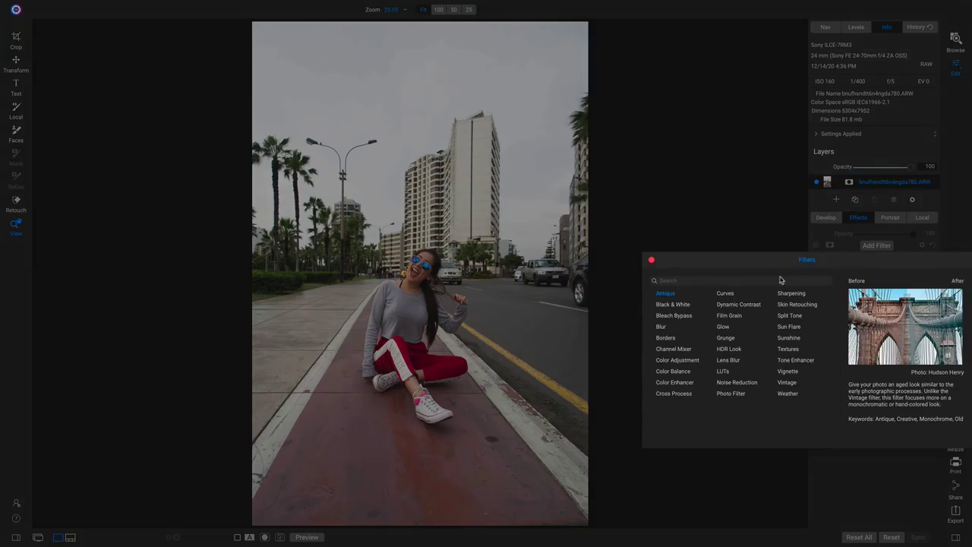
left_click(725, 293)
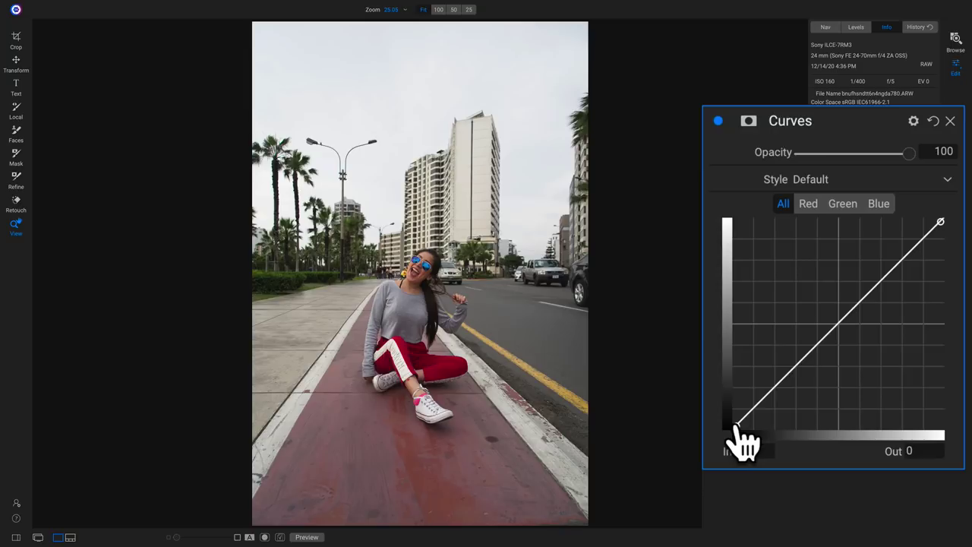
left_click_drag(735, 426, 716, 420)
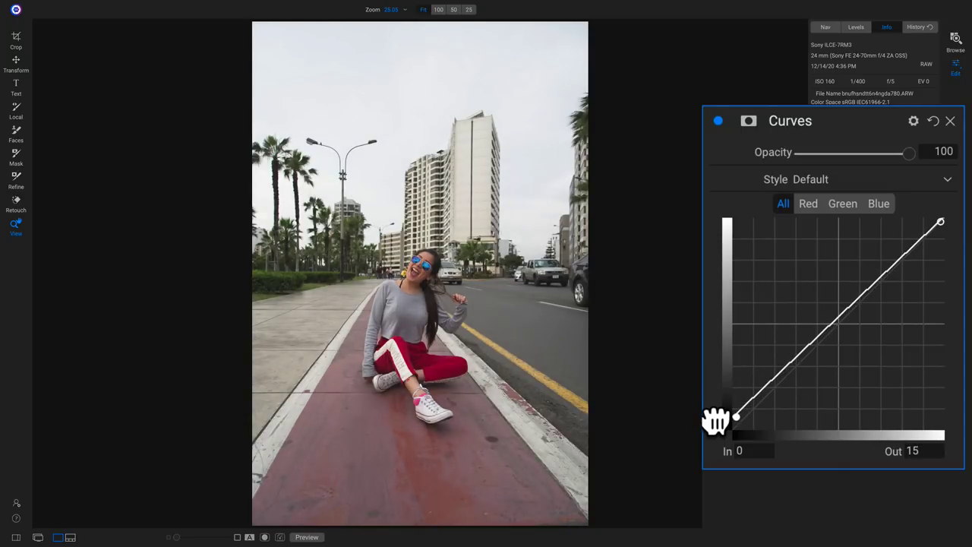
left_click_drag(717, 420, 706, 444)
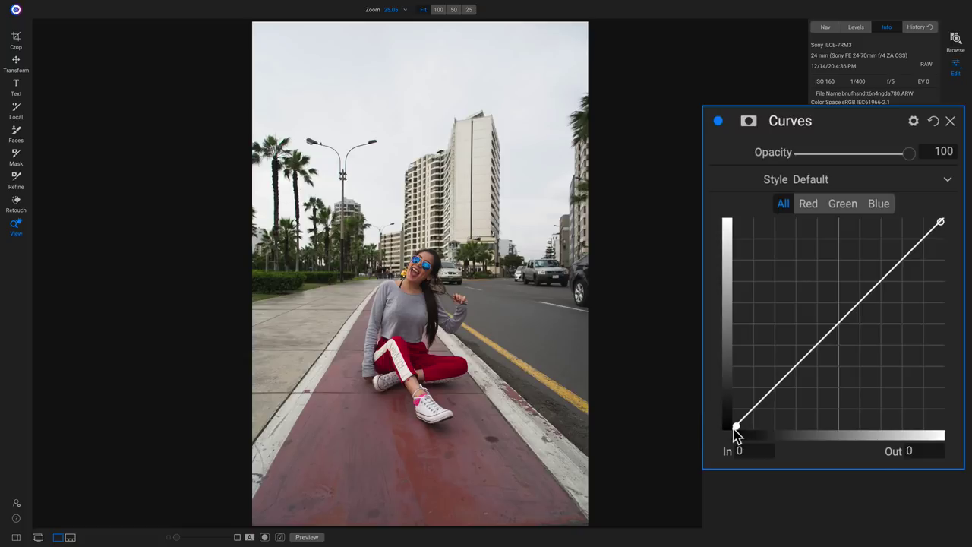
left_click_drag(735, 430, 716, 442)
Add midpoint and lower control points on the curve, testing small bends.
left_click(839, 321)
left_click(784, 375)
mouse_move(785, 380)
left_mouse_down()
mouse_move(774, 358)
mouse_move(807, 386)
mouse_move(792, 368)
left_mouse_up()
mouse_move(840, 323)
left_mouse_down()
mouse_move(833, 278)
mouse_move(847, 343)
mouse_move(837, 319)
mouse_move(835, 297)
mouse_move(857, 340)
mouse_move(836, 287)
mouse_move(855, 341)
mouse_move(838, 289)
mouse_move(841, 326)
left_mouse_up()
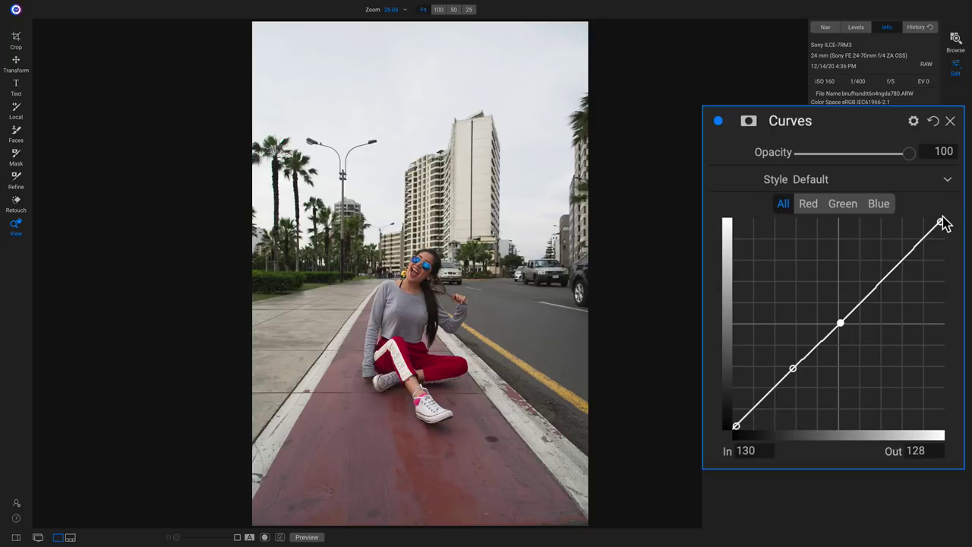
Add an upper control point and undo the white-point pull, keeping it at 255.
left_click(896, 270)
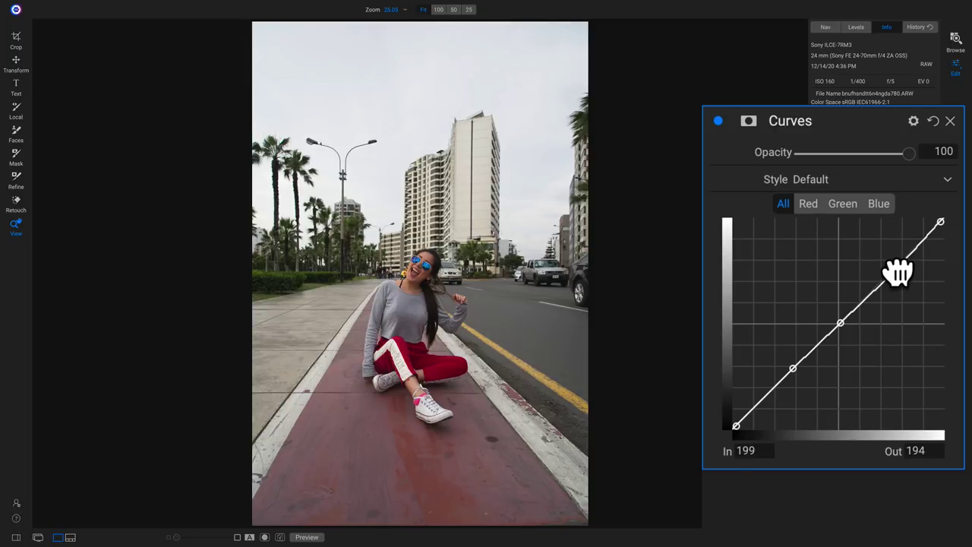
mouse_move(896, 270)
left_mouse_down()
mouse_move(887, 251)
mouse_move(922, 293)
mouse_move(879, 243)
mouse_move(909, 278)
mouse_move(877, 245)
mouse_move(905, 293)
mouse_move(879, 260)
mouse_move(893, 271)
left_mouse_up()
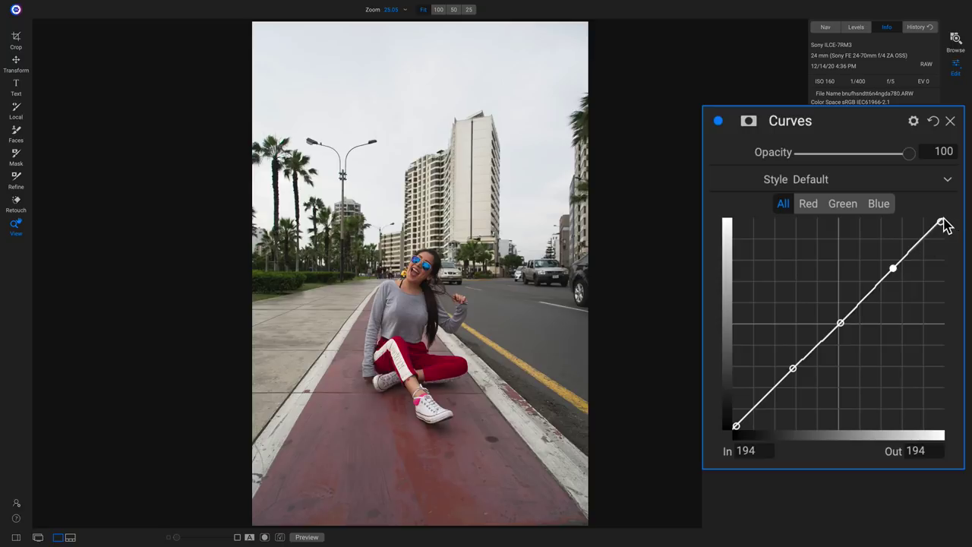
left_click_drag(941, 222, 902, 225)
key("ctrl+z")
key("ctrl+z")
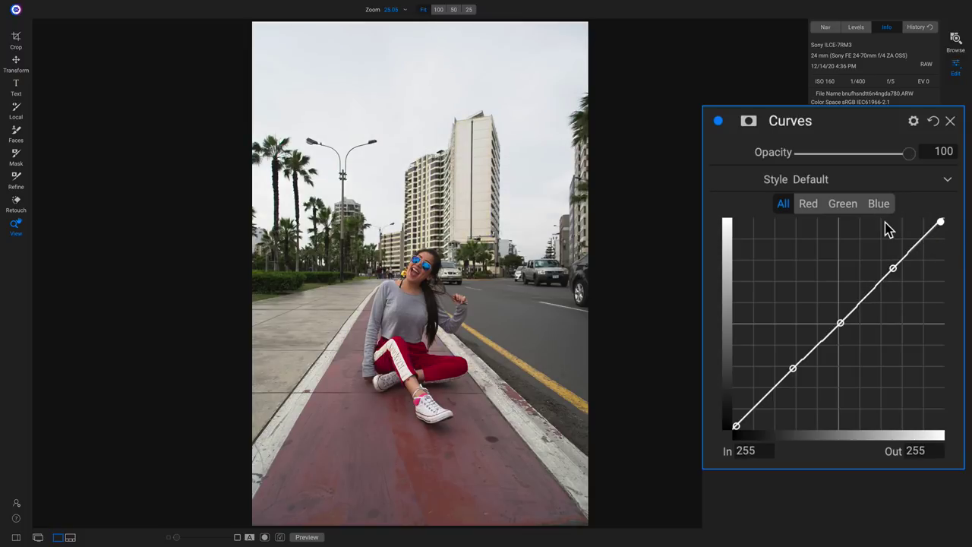
Reset the curve and form an S-curve, shadows 73→56 and highlights 173→199, then compare with it off.
left_click(931, 122)
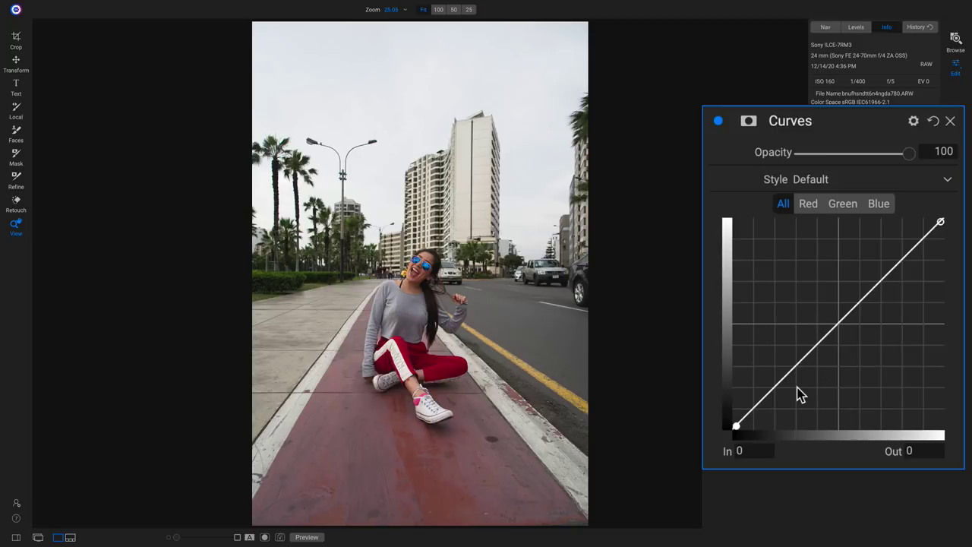
left_click_drag(792, 371, 792, 383)
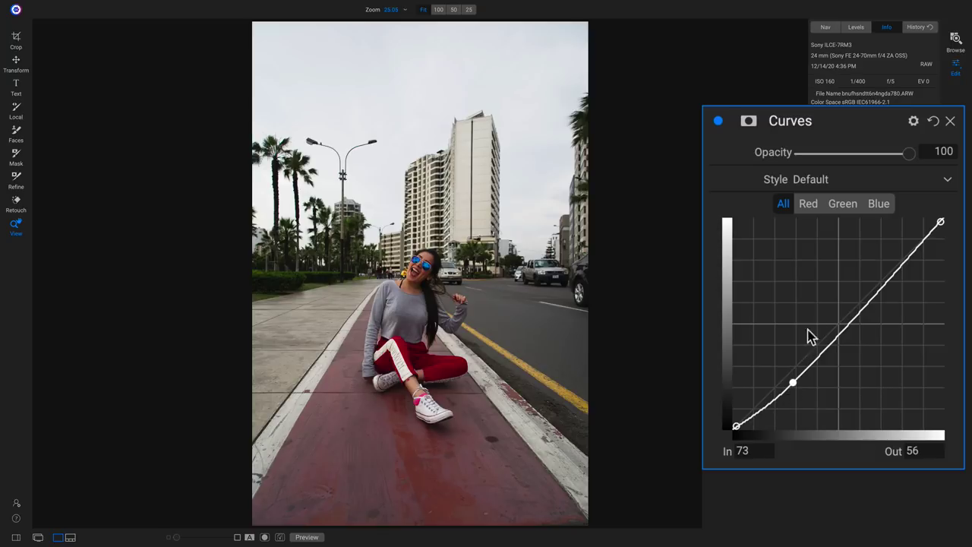
left_click(888, 283)
left_click_drag(888, 282, 875, 264)
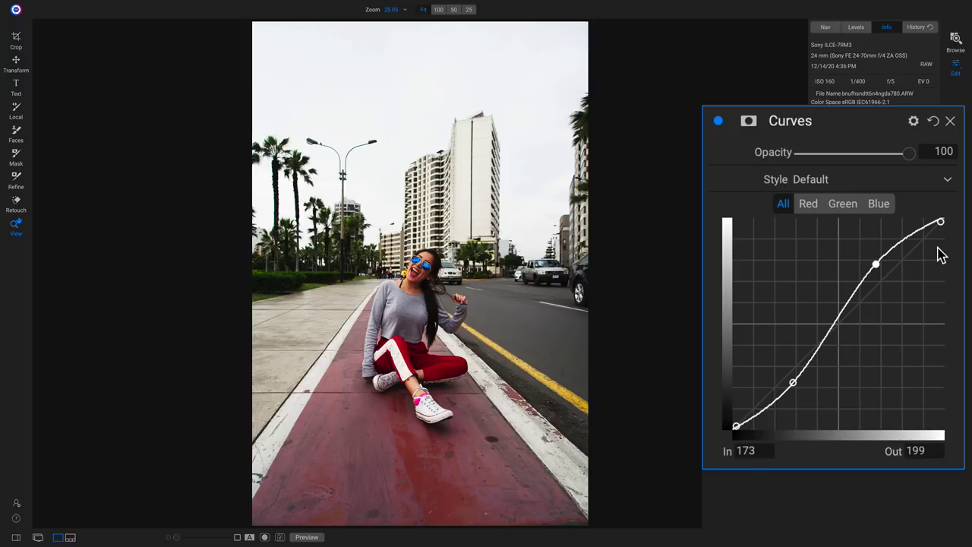
left_click(717, 121)
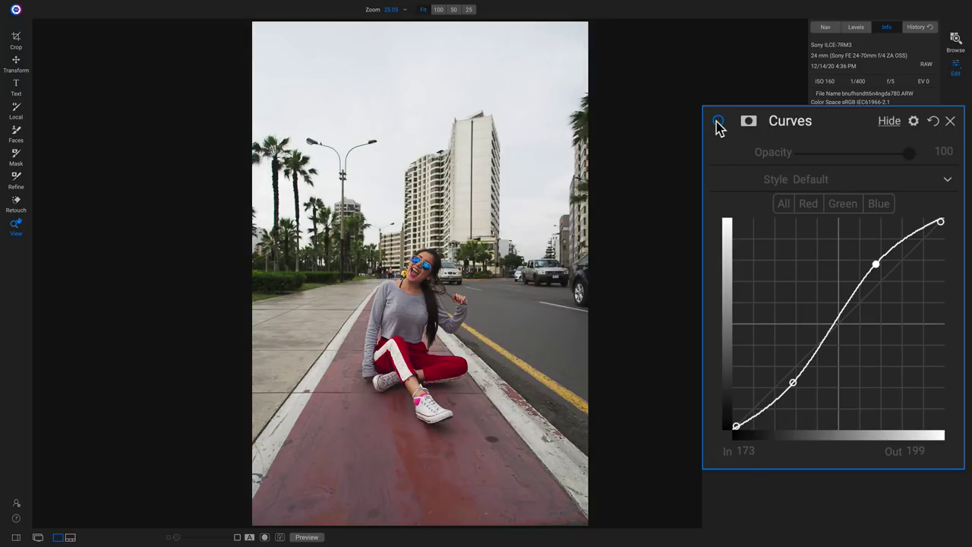
Toggle the Curves filter on and off to compare the photo with and without it.
left_click(718, 122)
left_click(717, 122)
left_click(718, 121)
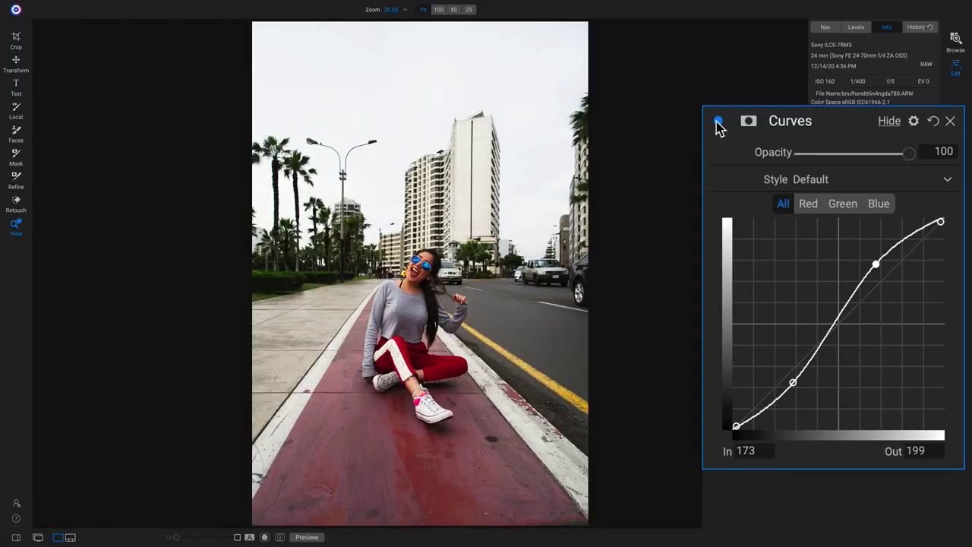
left_click(718, 121)
left_click(718, 122)
Steepen the S-curve: lower shadows, lift the black point, raise highlights to 183→218.
mouse_move(795, 391)
left_mouse_down()
mouse_move(824, 369)
mouse_move(770, 395)
mouse_move(790, 392)
left_mouse_up()
left_click_drag(735, 425, 734, 401)
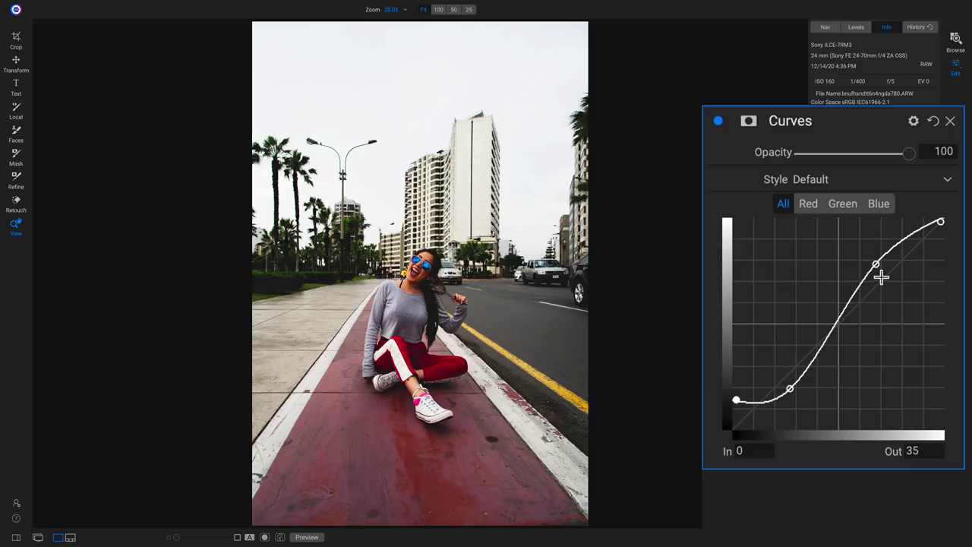
left_click_drag(878, 269, 885, 250)
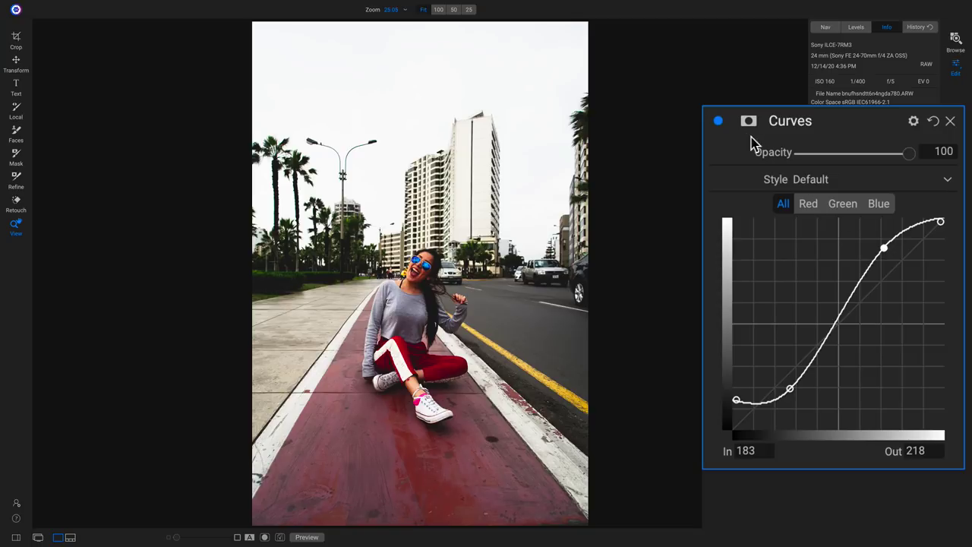
left_click(718, 122)
left_click(718, 121)
key("b")
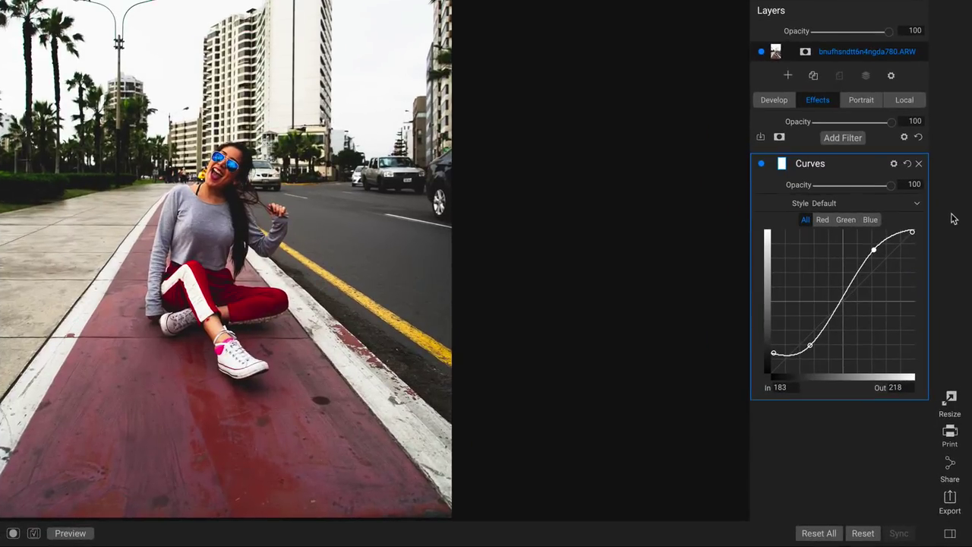
Set the Curves blend mode to Luminosity, try Normal, then return to Luminosity.
left_click(893, 165)
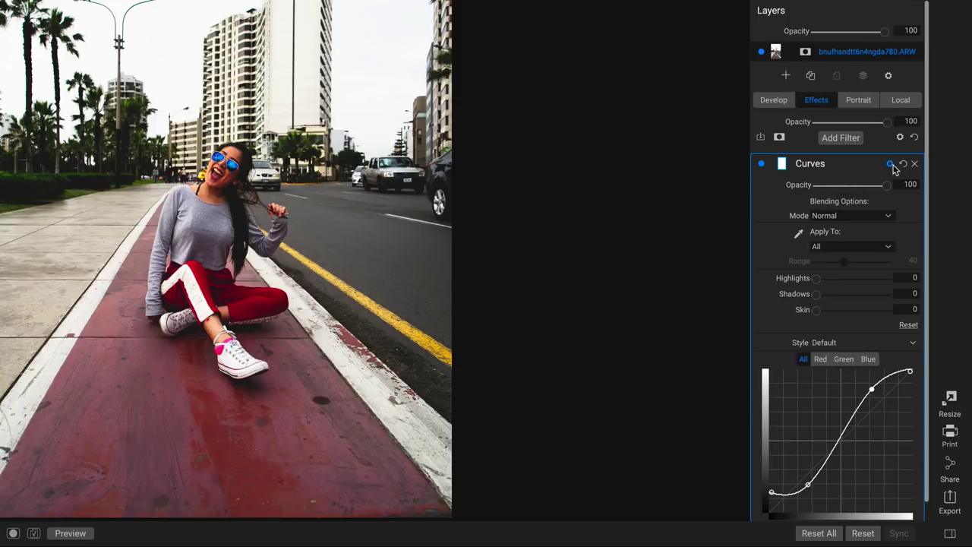
left_click(836, 218)
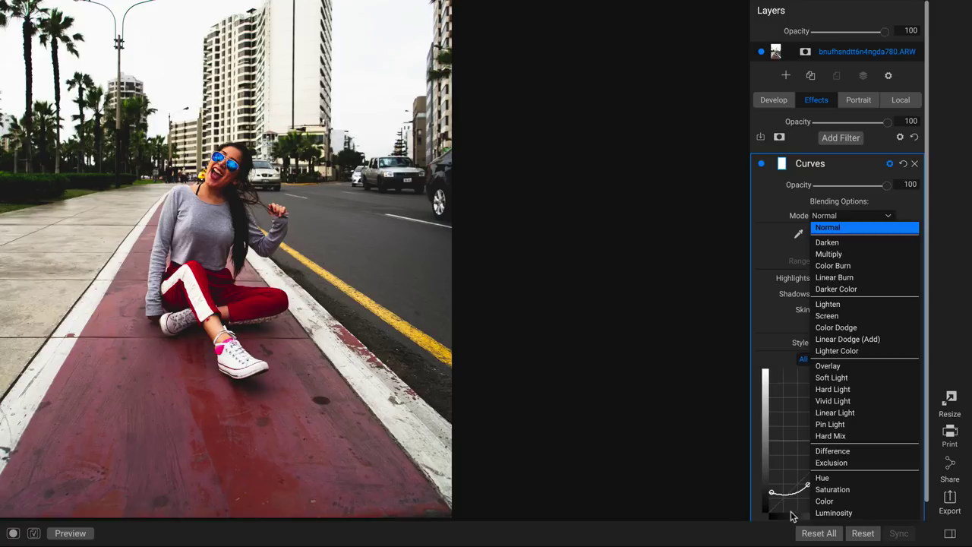
left_click(832, 513)
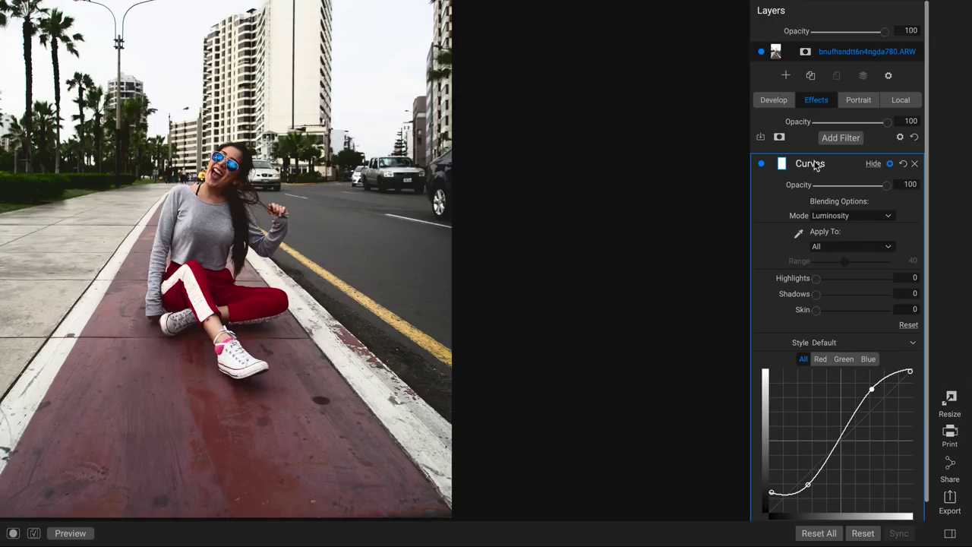
left_click(835, 218)
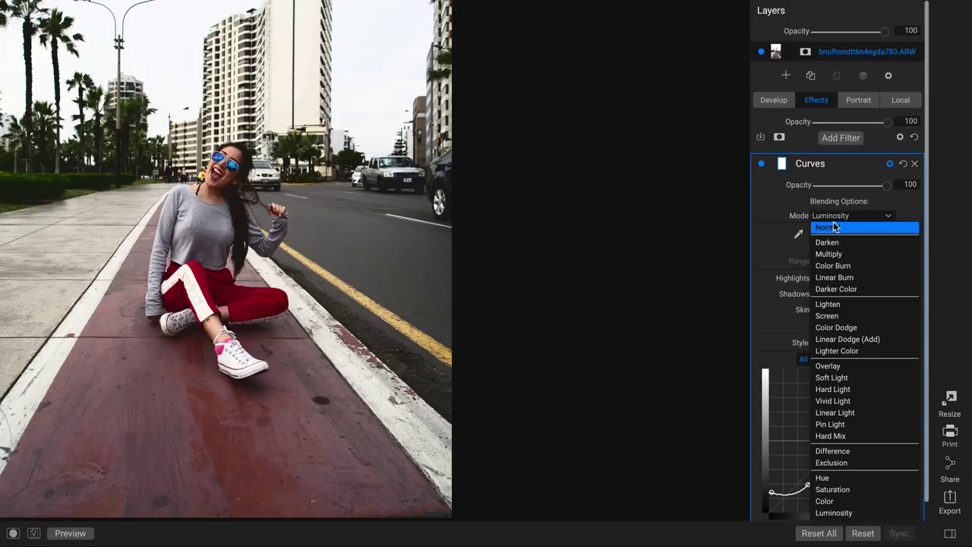
left_click(835, 228)
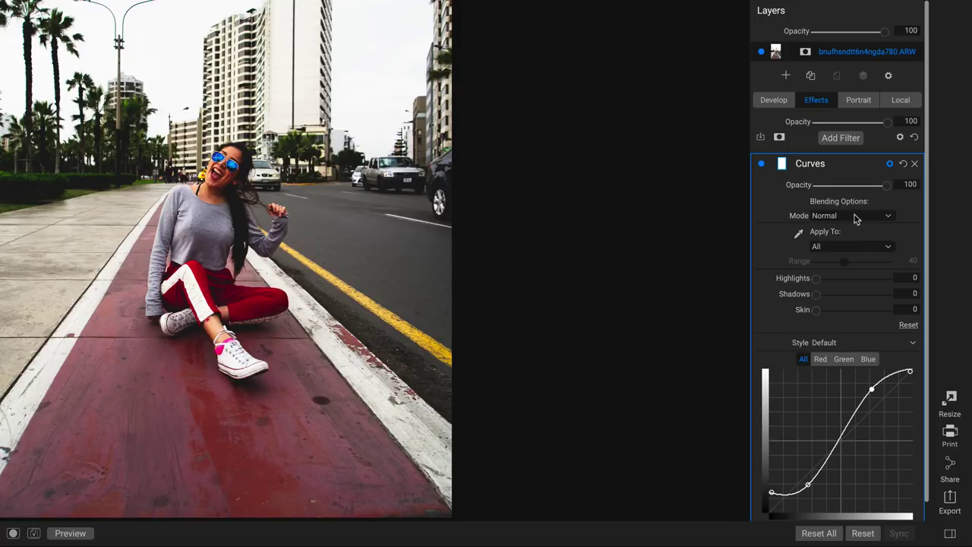
left_click(850, 218)
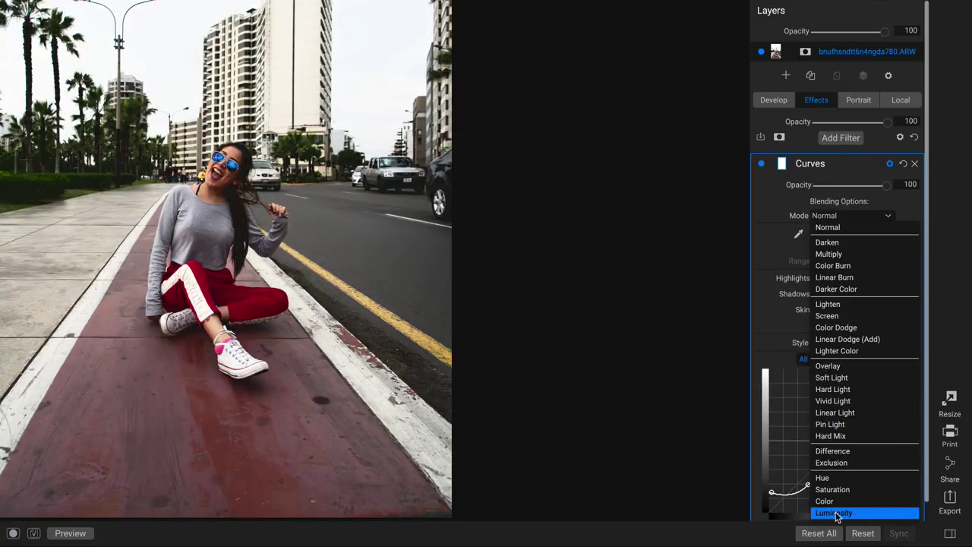
left_click(852, 513)
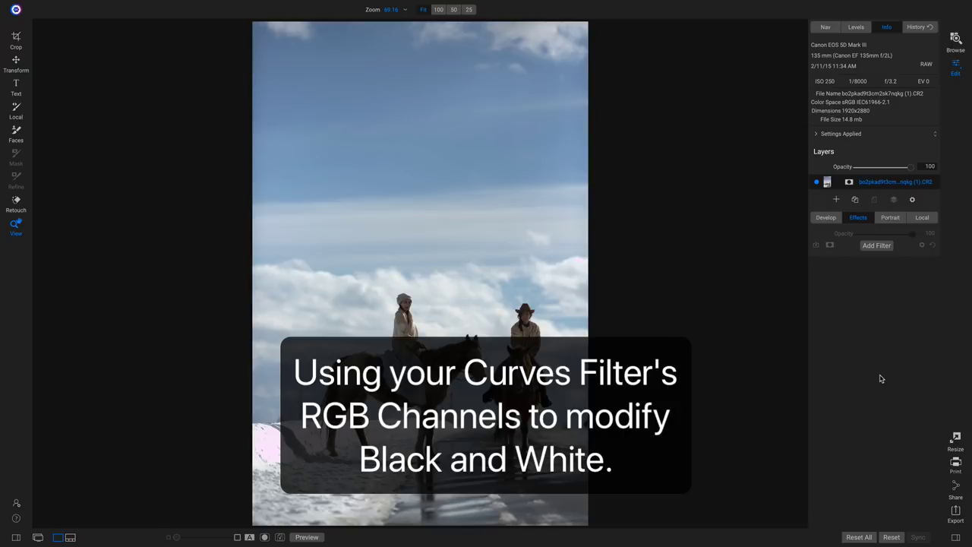
Add a Curves filter to the horse photo, try pulling the Red curve down, then reset it.
left_click(884, 245)
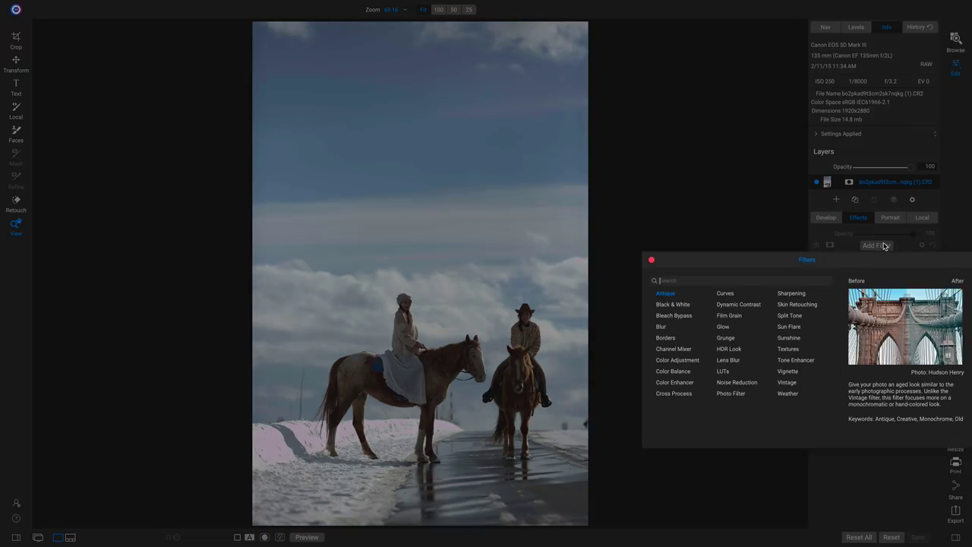
left_click(724, 295)
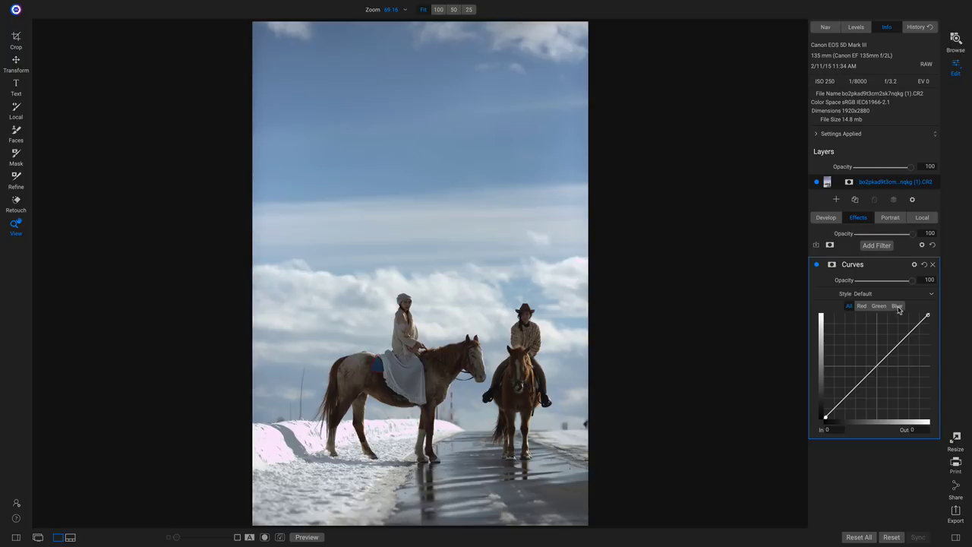
left_click(861, 309)
left_click(904, 336)
mouse_move(876, 364)
left_mouse_down()
mouse_move(885, 373)
mouse_move(864, 343)
mouse_move(889, 373)
mouse_move(859, 346)
mouse_move(877, 366)
left_mouse_up()
left_click(924, 266)
Raise the Blue channel curve to 166→226, tinting the photo strongly blue.
left_click(897, 308)
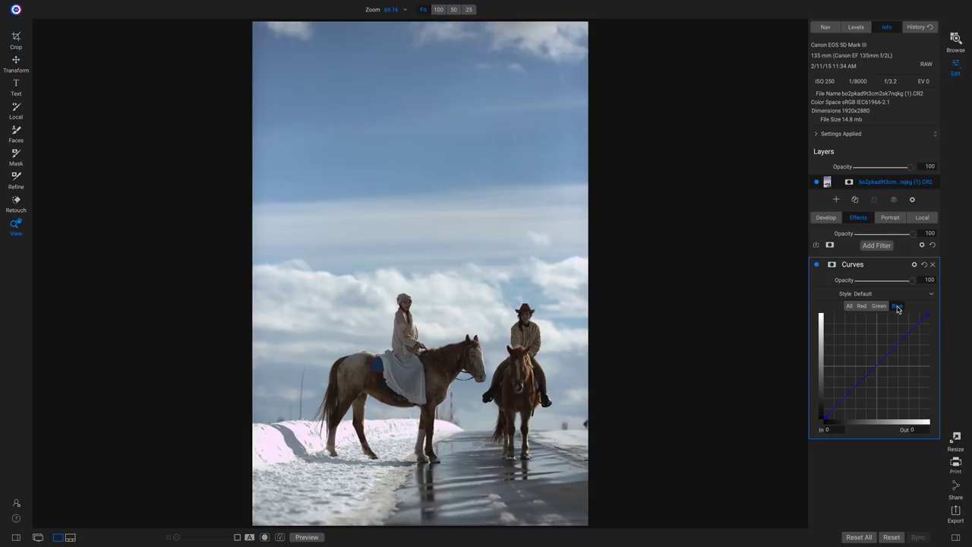
left_click(879, 367)
left_click_drag(904, 339, 893, 328)
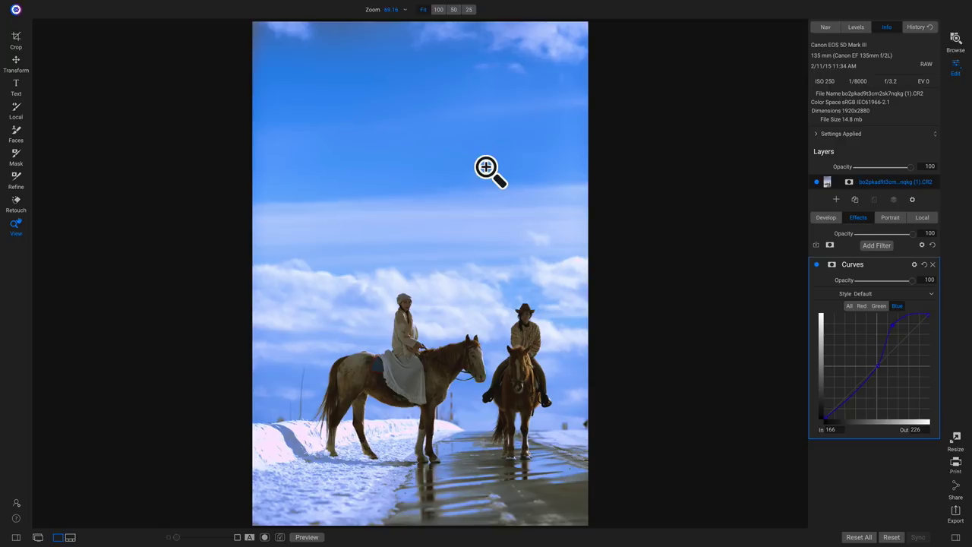
Add a Black & White filter and drag the Blue slider left to darken blues.
left_click(817, 265)
left_click(817, 265)
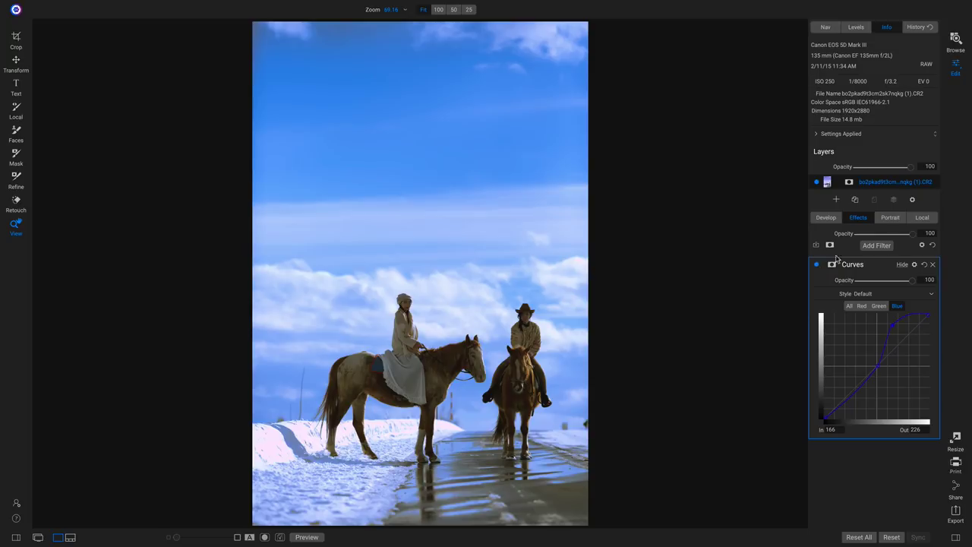
left_click(873, 248)
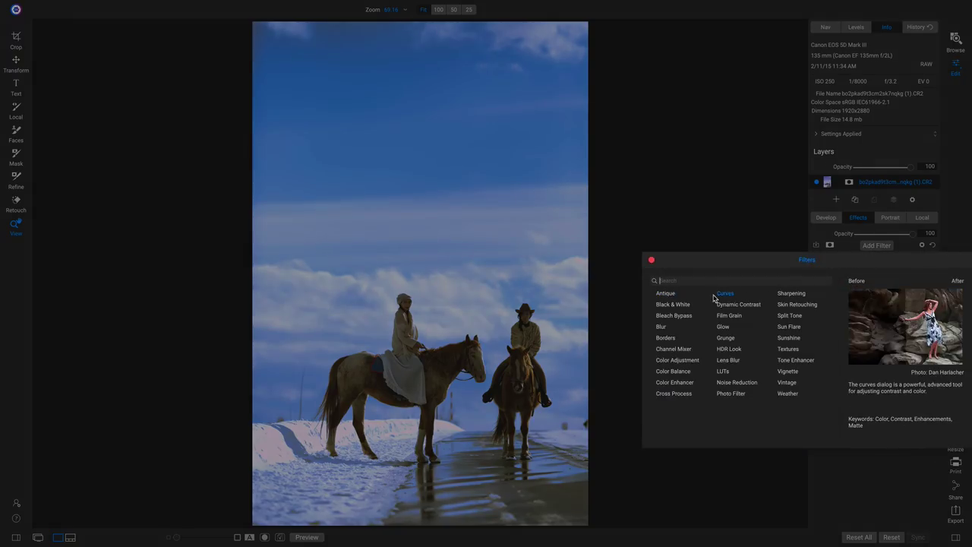
left_click(680, 305)
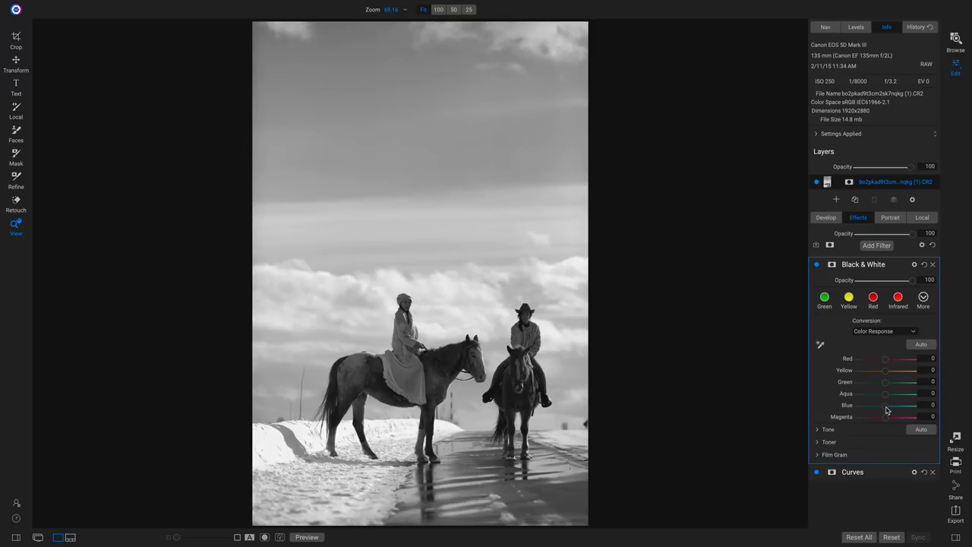
mouse_move(885, 410)
left_mouse_down()
mouse_move(852, 414)
mouse_move(921, 412)
mouse_move(855, 415)
mouse_move(911, 414)
mouse_move(869, 412)
left_mouse_up()
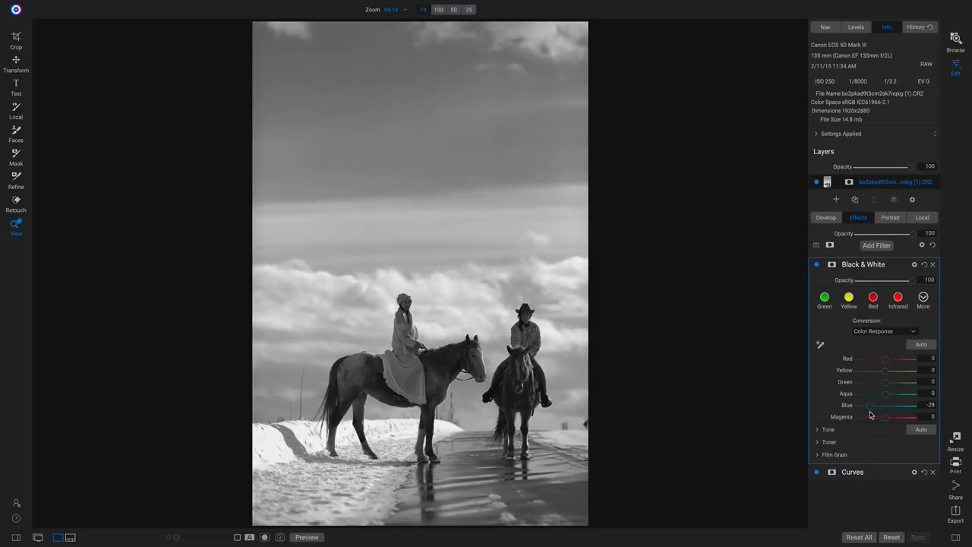
Compare with Curves off, then darken the blue response further and raise Yellow to 10.
left_click(817, 472)
left_click(817, 472)
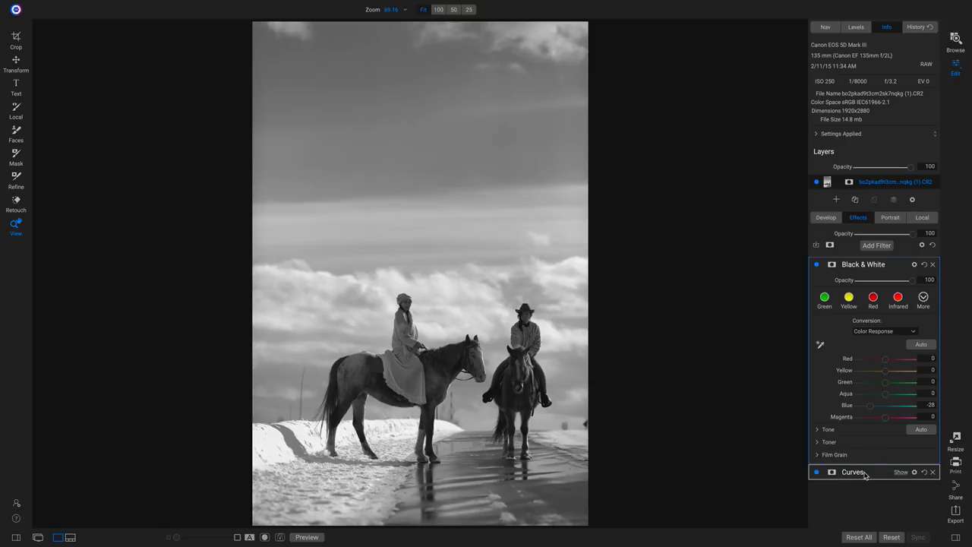
left_click(900, 473)
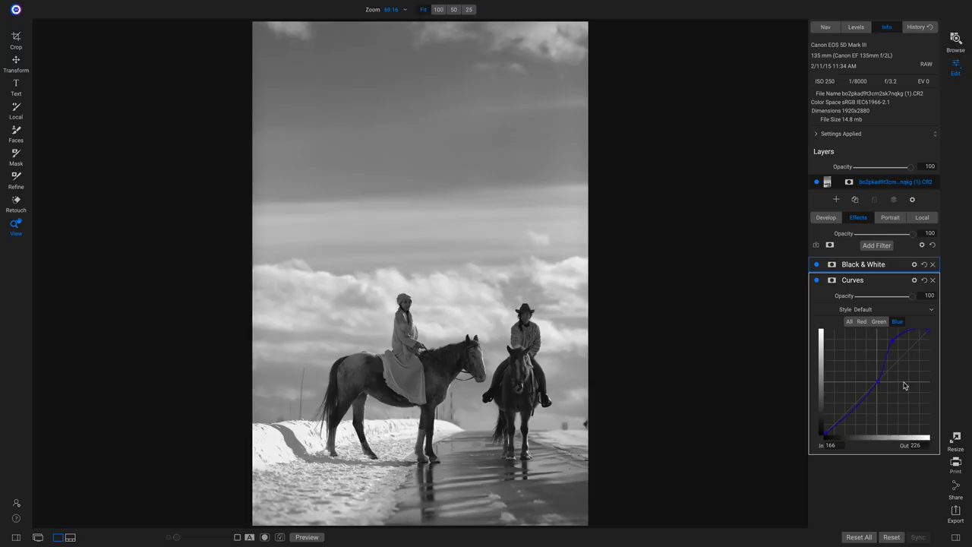
left_click(902, 265)
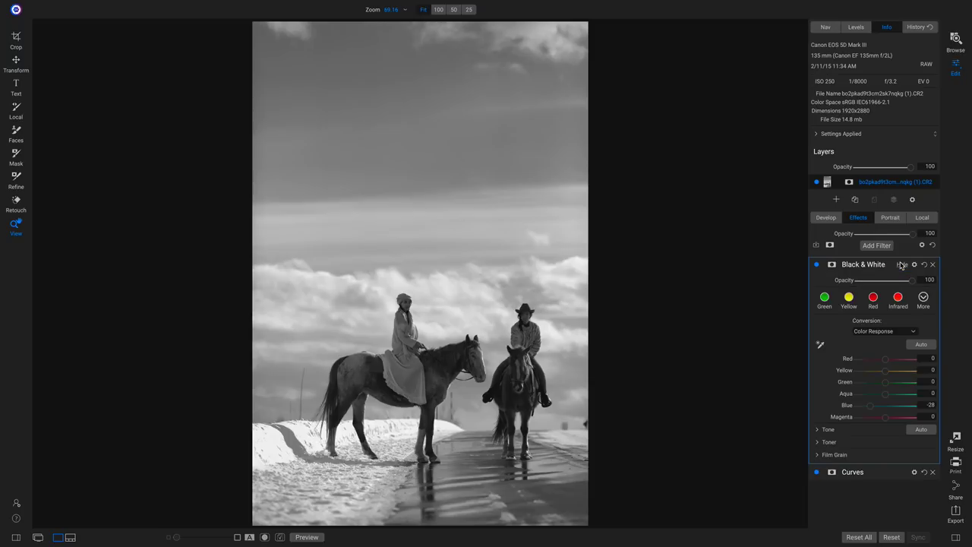
mouse_move(870, 405)
left_mouse_down()
mouse_move(850, 410)
mouse_move(915, 410)
mouse_move(850, 408)
mouse_move(863, 410)
left_mouse_up()
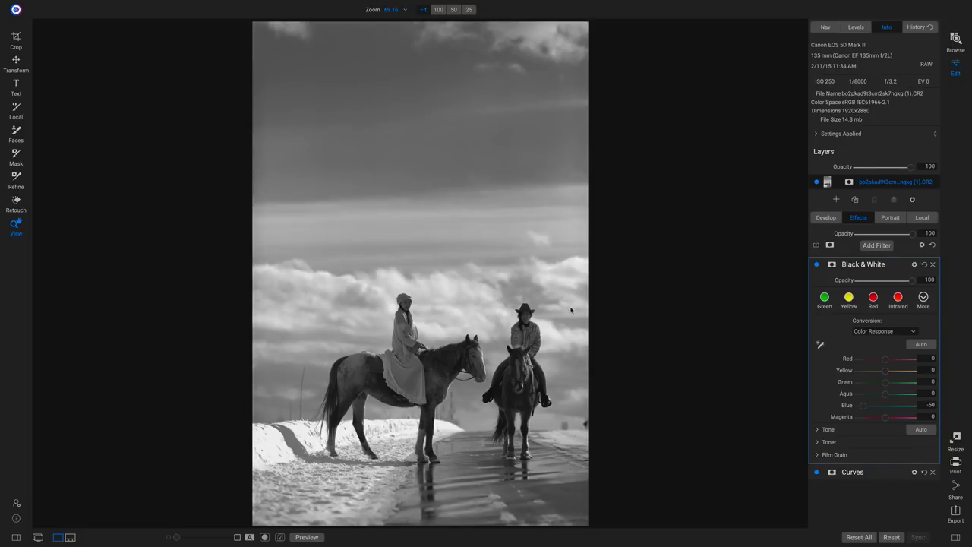
left_click_drag(885, 370, 910, 361)
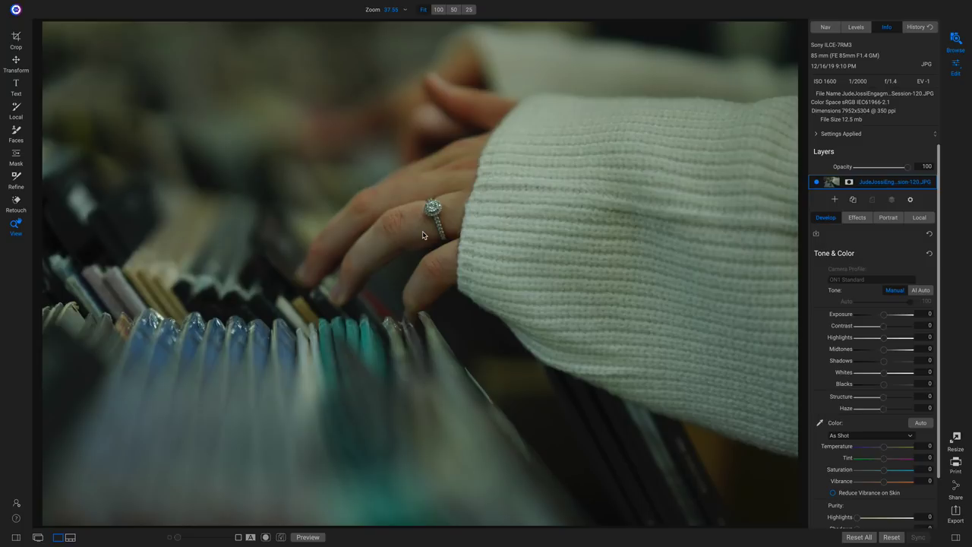
Add a Curves filter to the ring photo, lift its midpoint, and set the black point to 9→6.
left_click(858, 220)
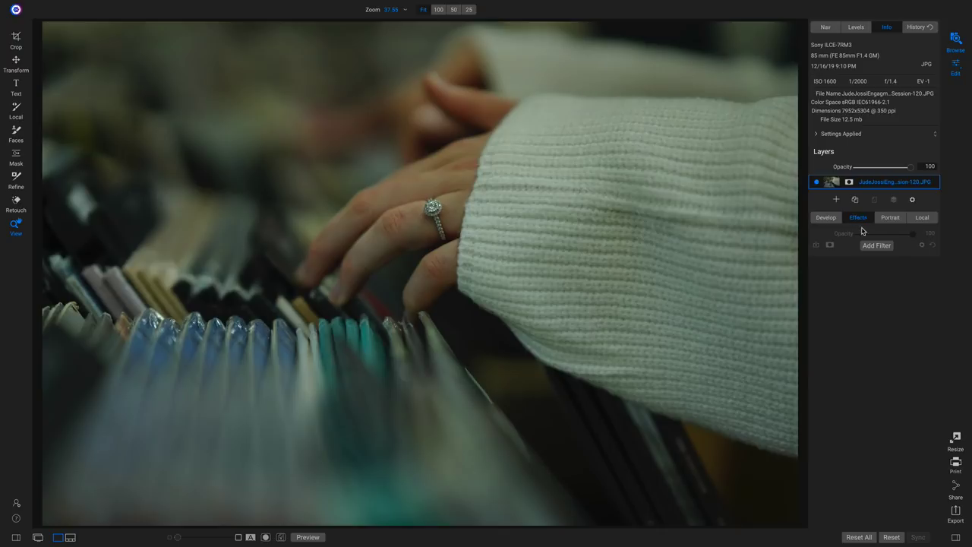
left_click(877, 246)
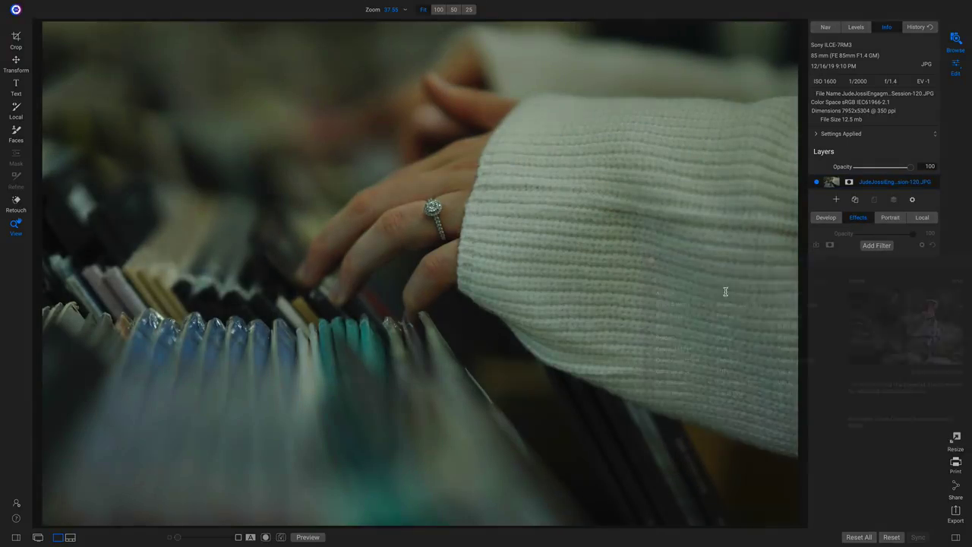
left_click(725, 293)
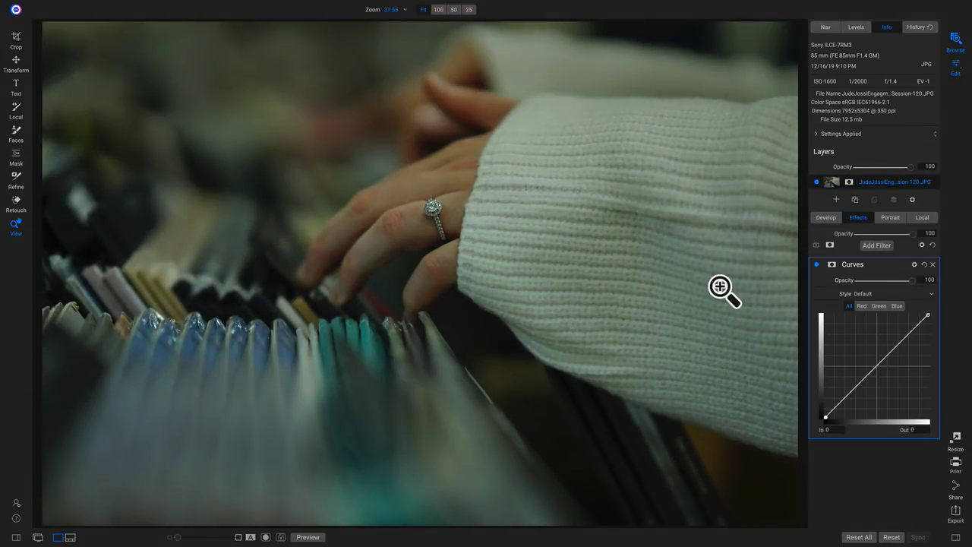
left_click(877, 366)
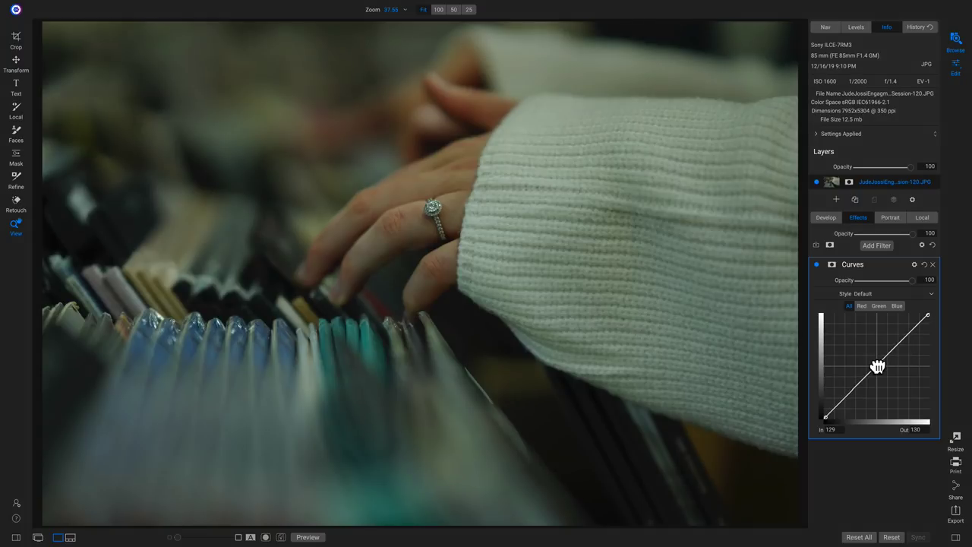
left_click_drag(876, 365, 877, 351)
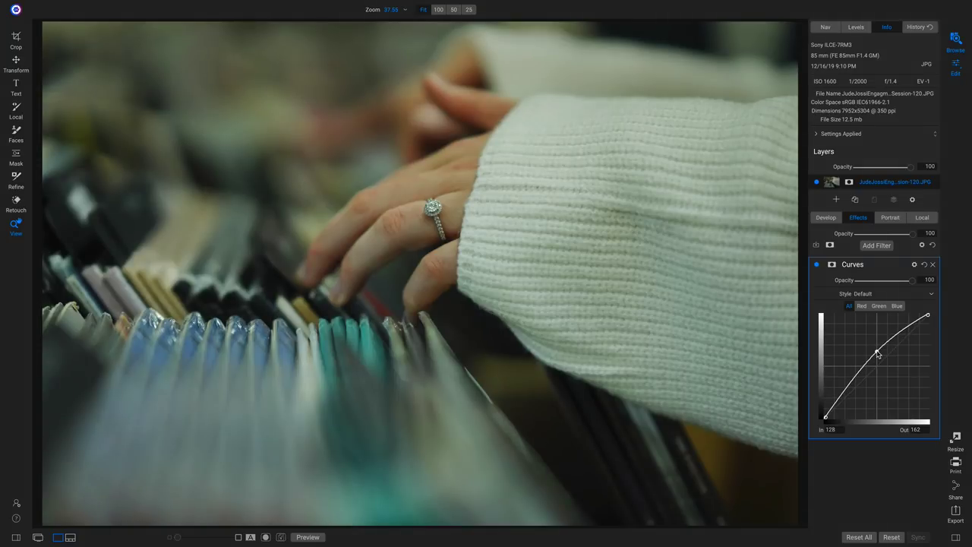
left_click_drag(826, 416, 827, 417)
Compare the Curves filter off and on, then switch to masking with the Edges shape.
left_click(817, 266)
left_click(817, 265)
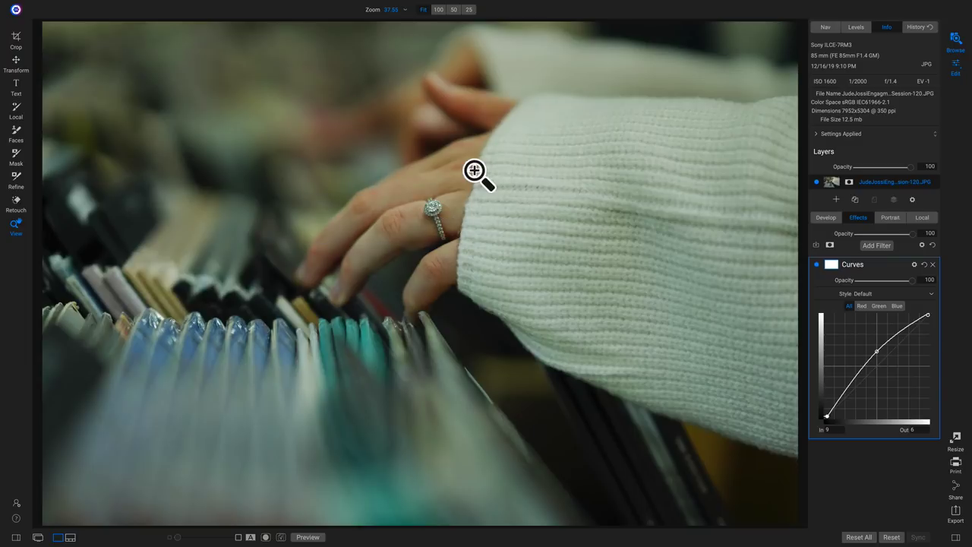
key("m")
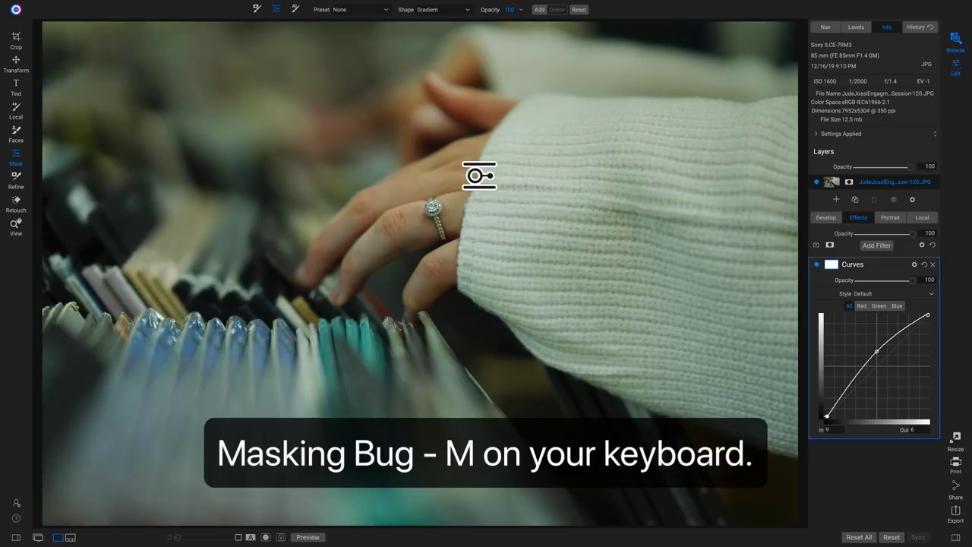
left_click(449, 10)
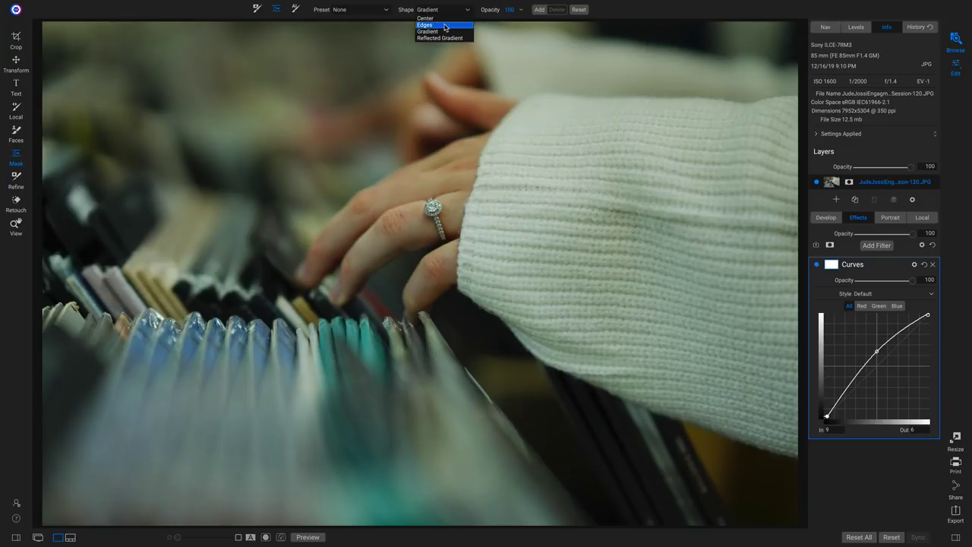
left_click(438, 25)
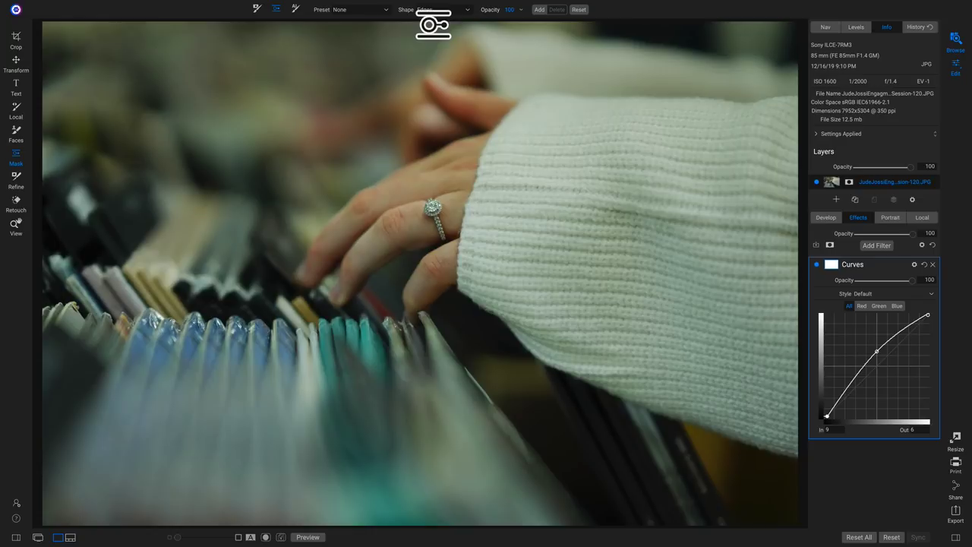
Place an ellipse mask on the ring, shrink it, and widen its feather.
left_click(434, 209)
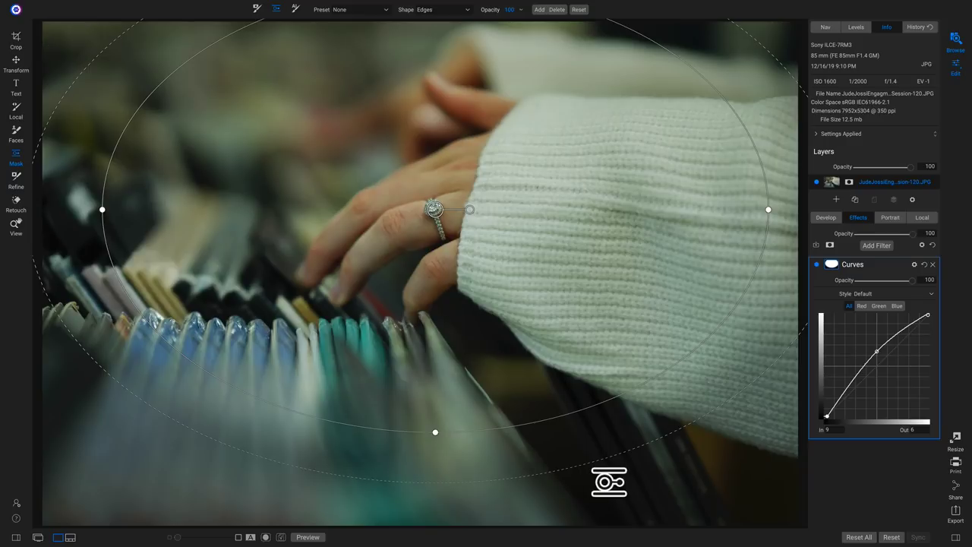
left_click_drag(577, 392, 445, 238)
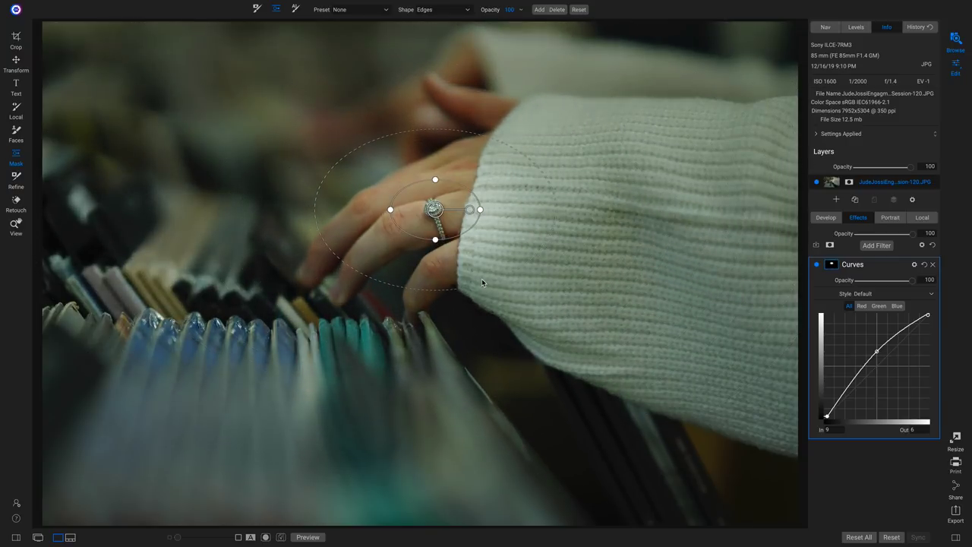
left_click_drag(482, 280, 677, 436)
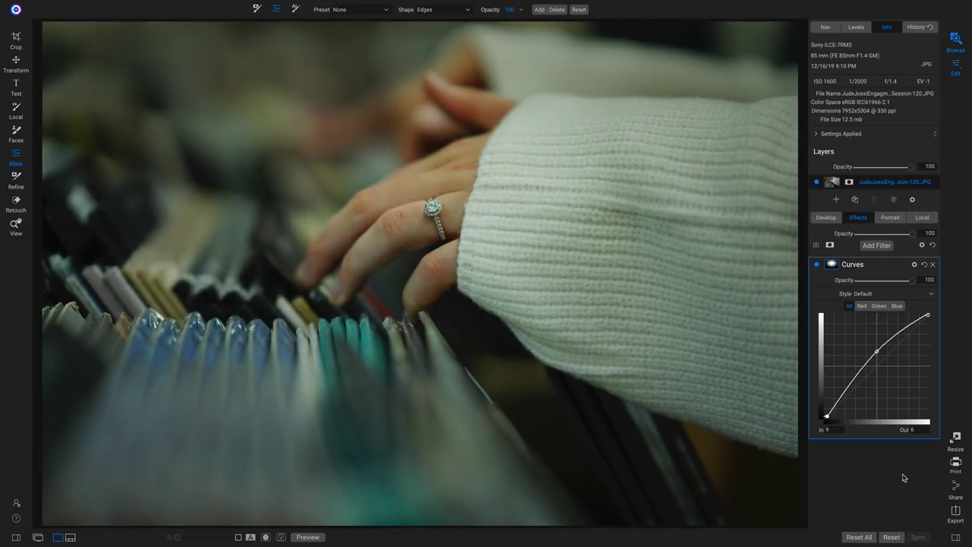
left_click(817, 265)
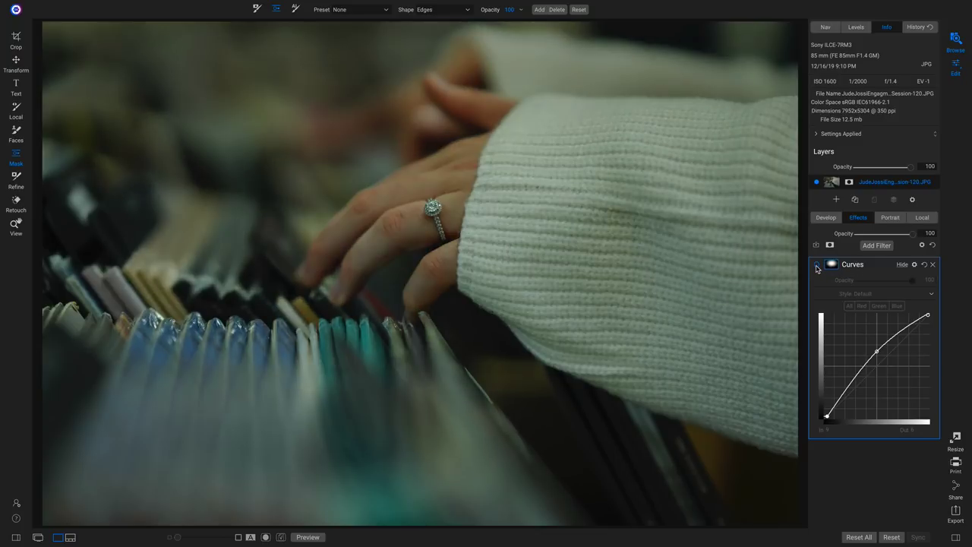
left_click(816, 265)
left_click(816, 265)
left_click(816, 265)
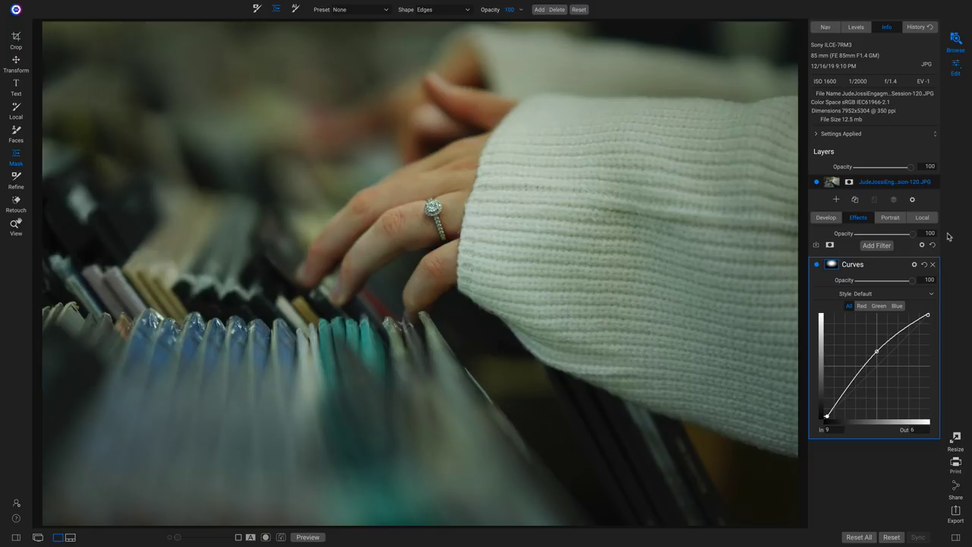
Delete the Curves filter and add a new one bowing midtones down, black point at 11.
left_click(932, 265)
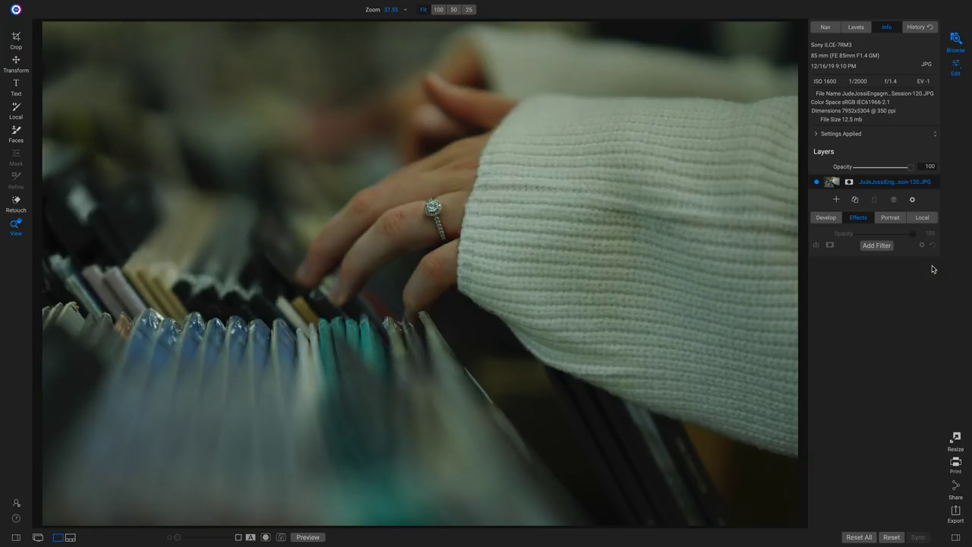
left_click(877, 245)
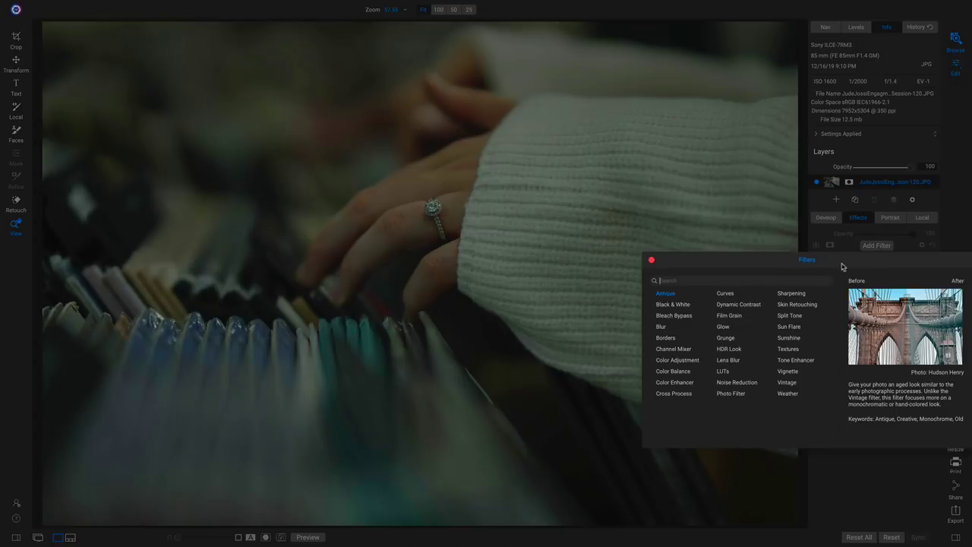
left_click(726, 293)
left_click_drag(879, 363, 885, 372)
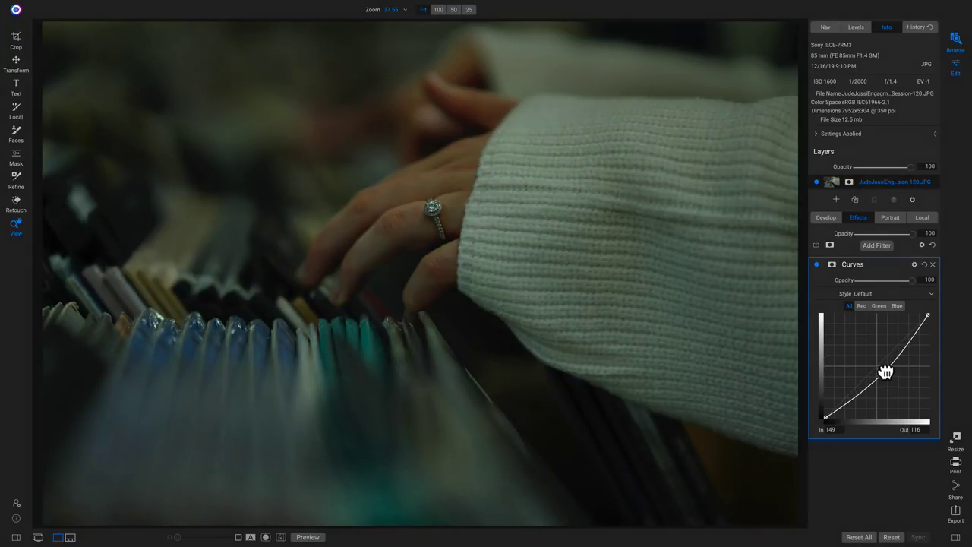
left_click(824, 417)
left_click_drag(823, 417, 822, 415)
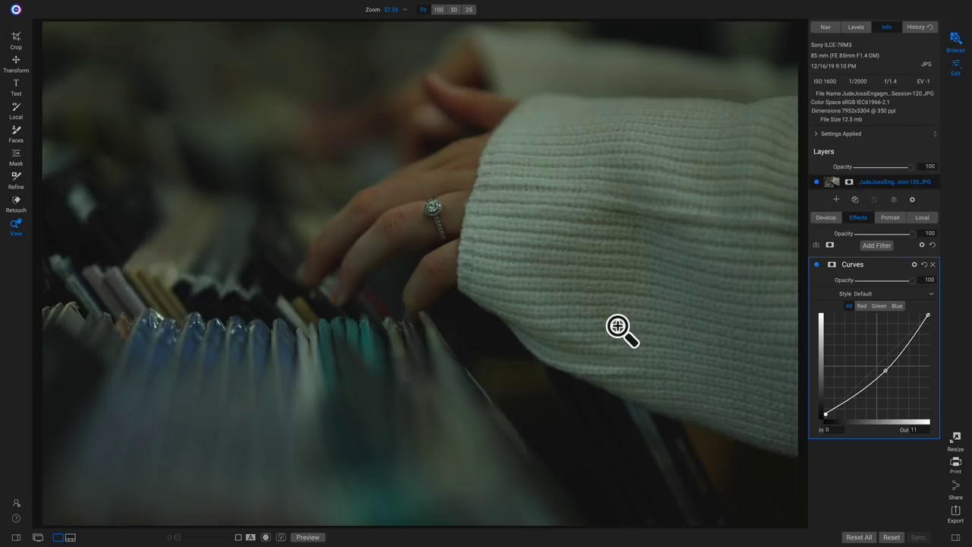
key("m")
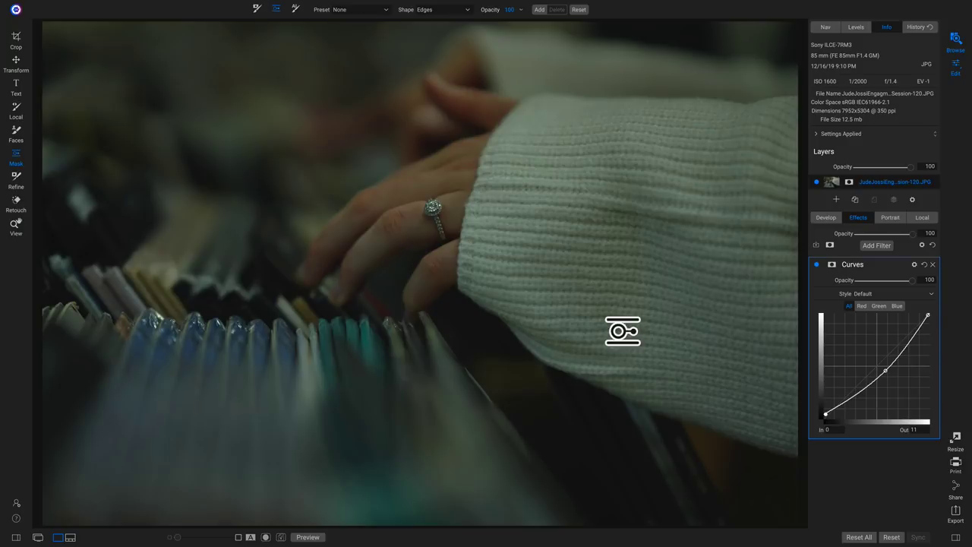
Mask the darkening curve with a shrunken, widely feathered Center ellipse on the ring, then disable Curves.
left_click(447, 11)
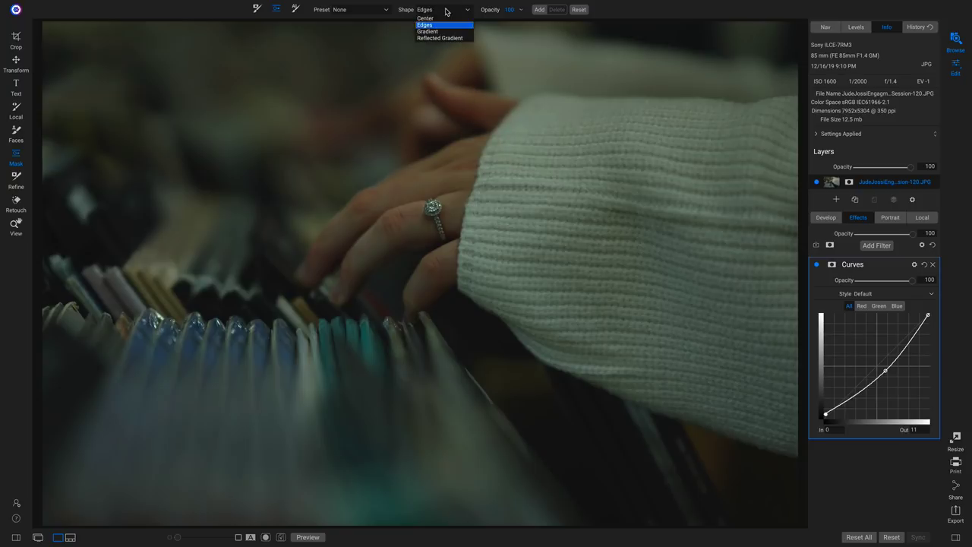
left_click(443, 18)
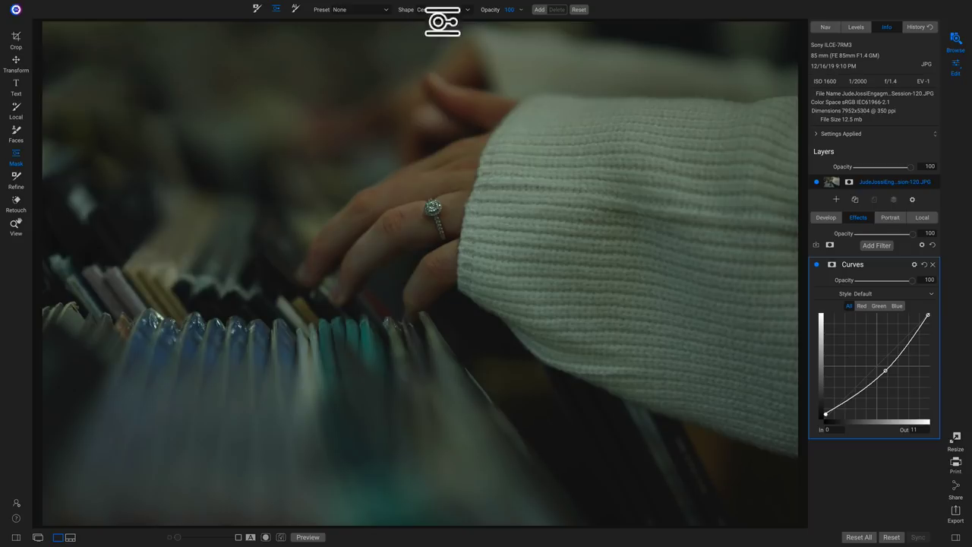
left_click(430, 214)
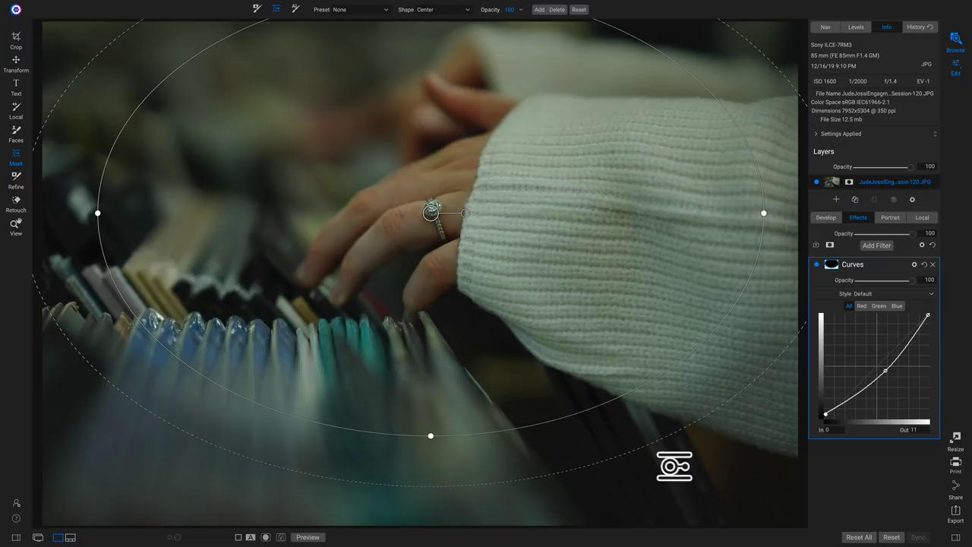
left_click_drag(633, 390, 458, 240)
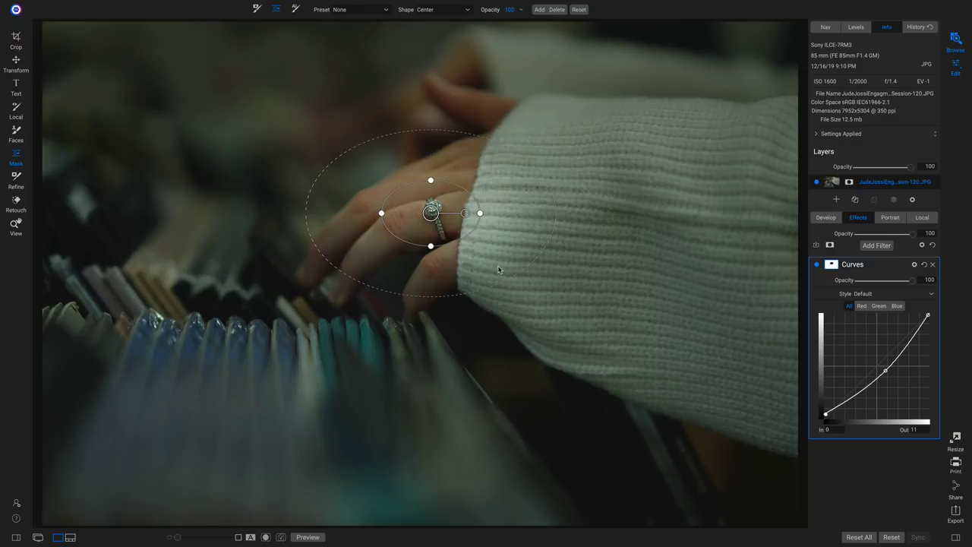
left_click_drag(529, 293, 668, 392)
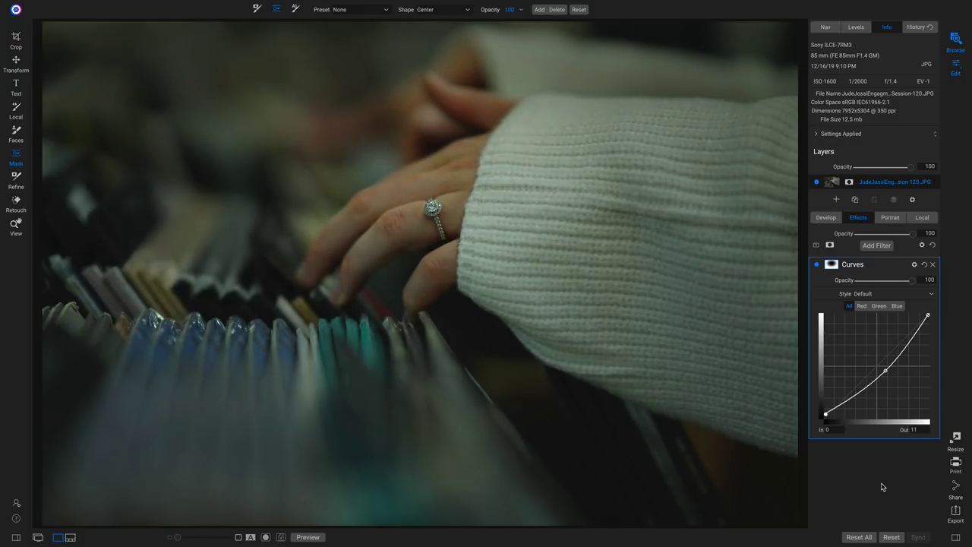
left_click(817, 266)
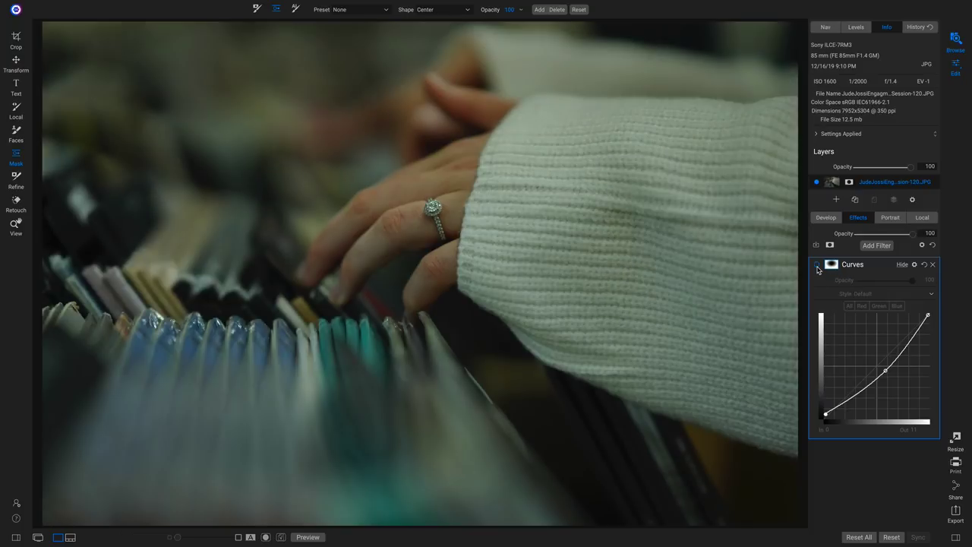